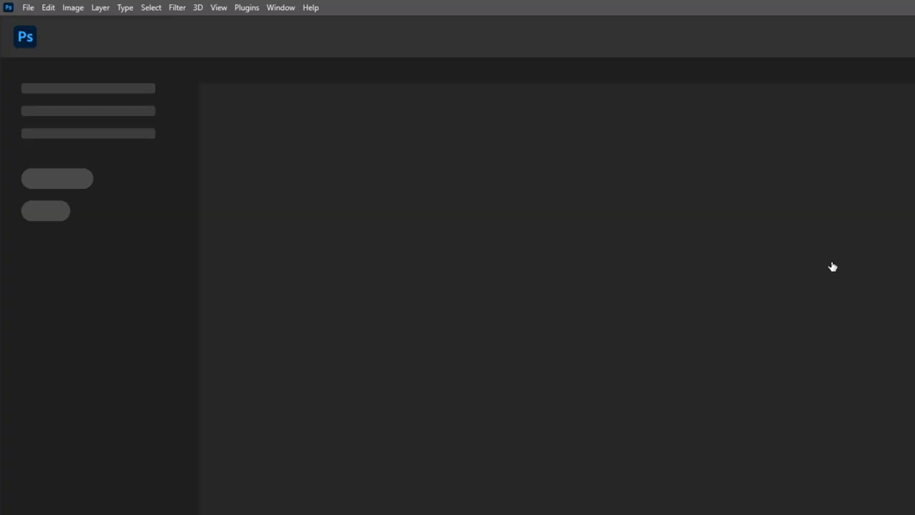
click(27, 8)
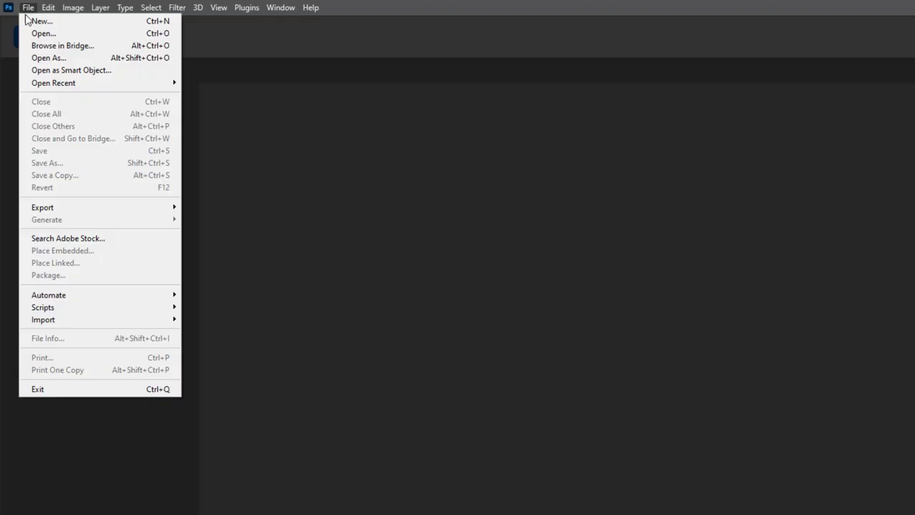
click(29, 34)
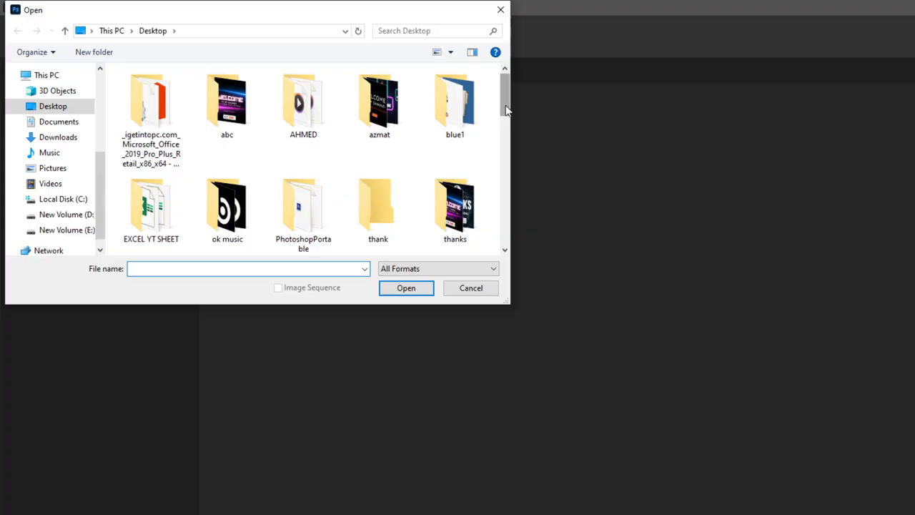
drag(505, 112, 491, 216)
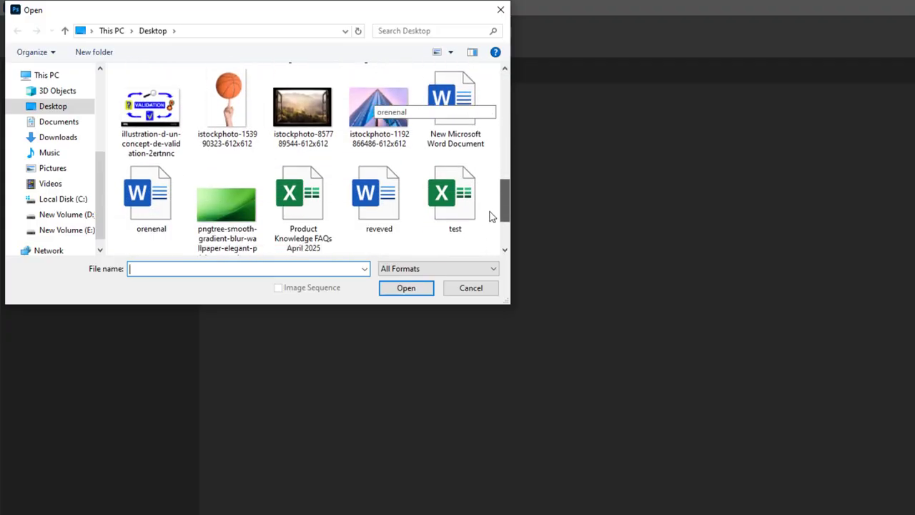
click(301, 107)
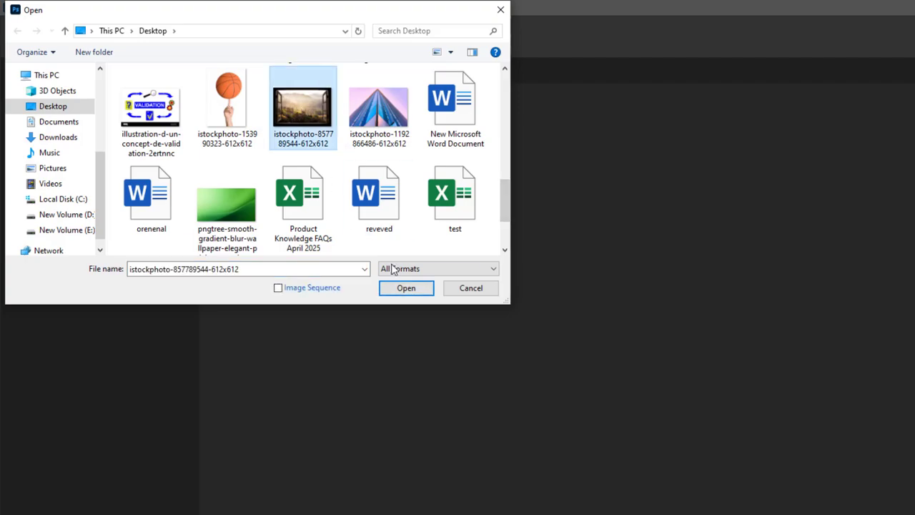
click(405, 289)
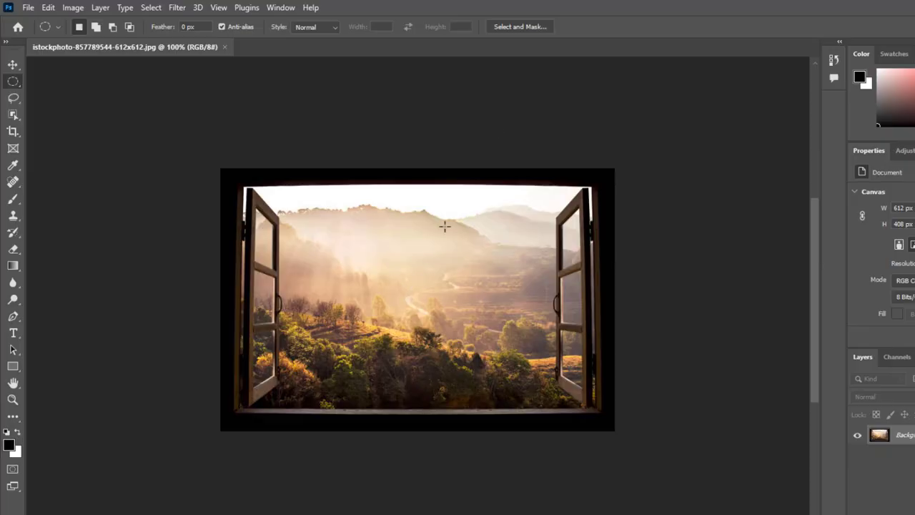
click(29, 9)
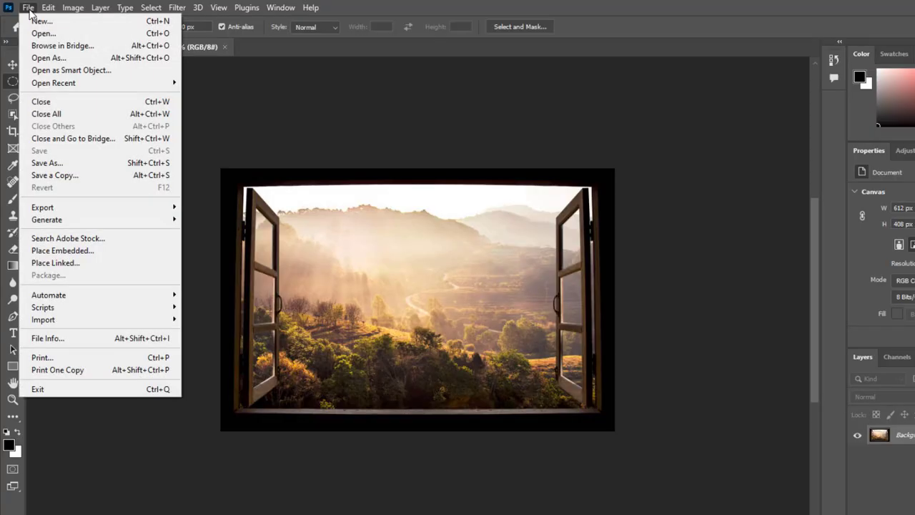
click(29, 33)
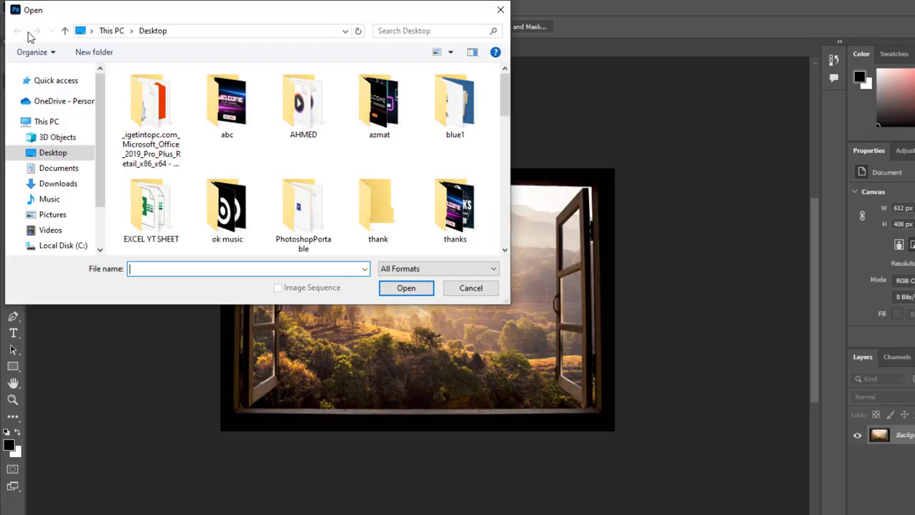
drag(505, 92, 489, 207)
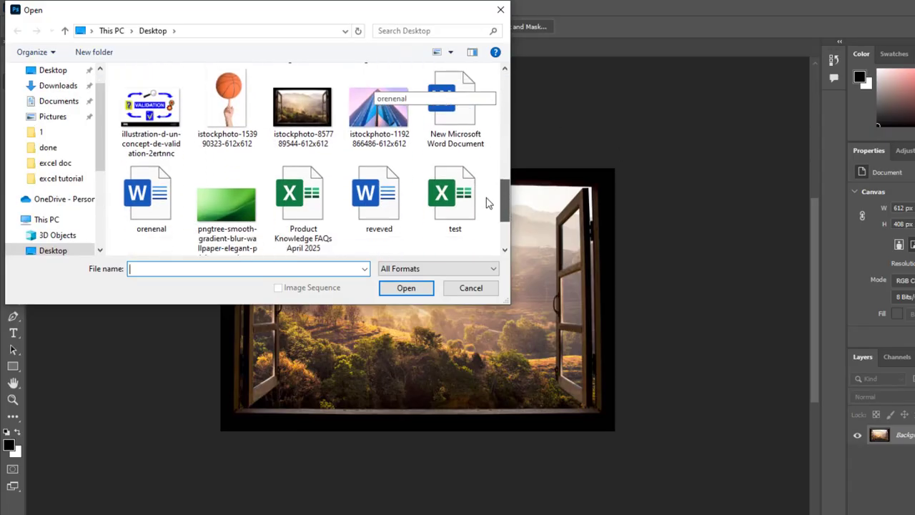
click(224, 107)
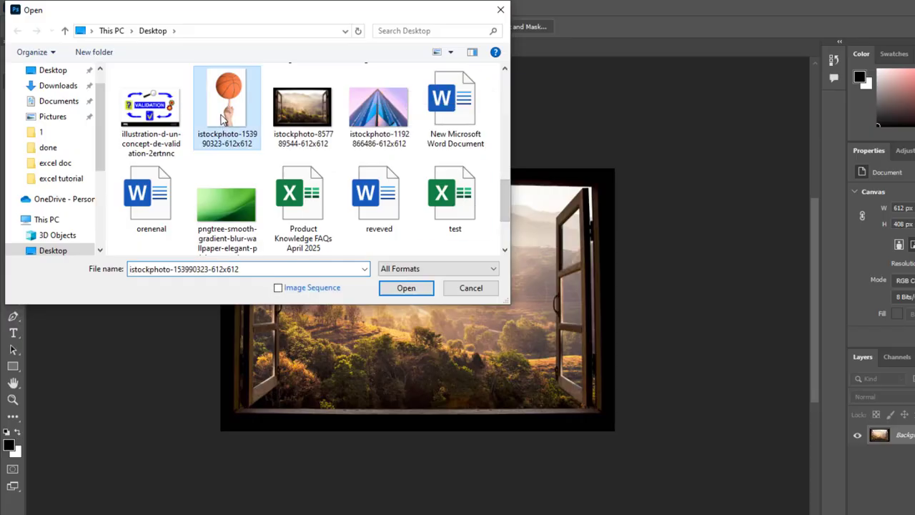
click(408, 292)
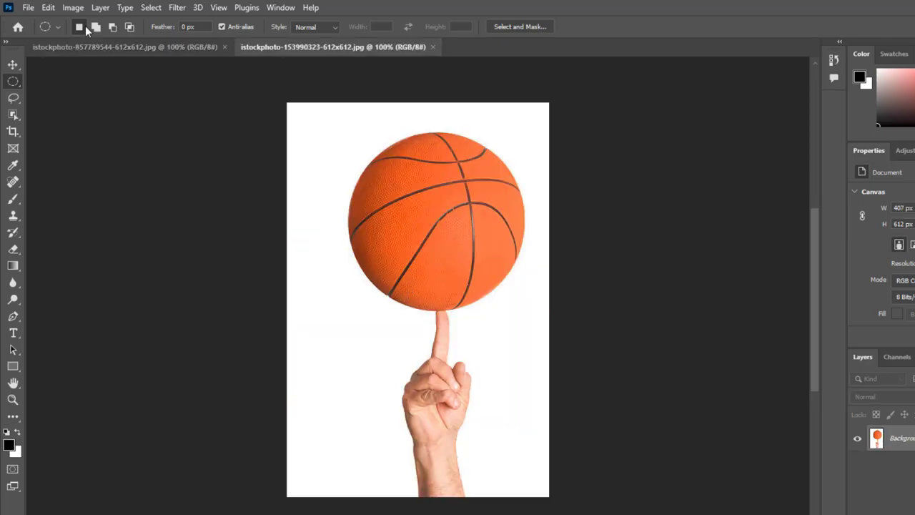
click(29, 7)
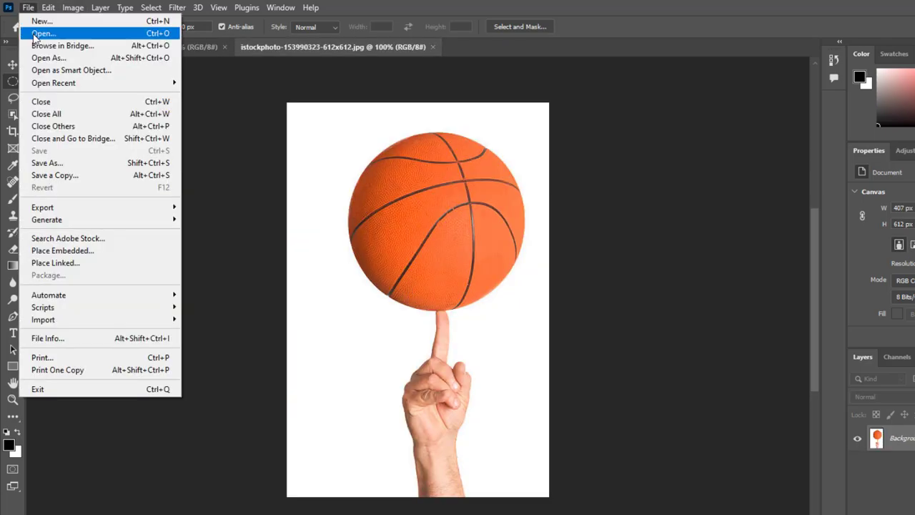
click(33, 34)
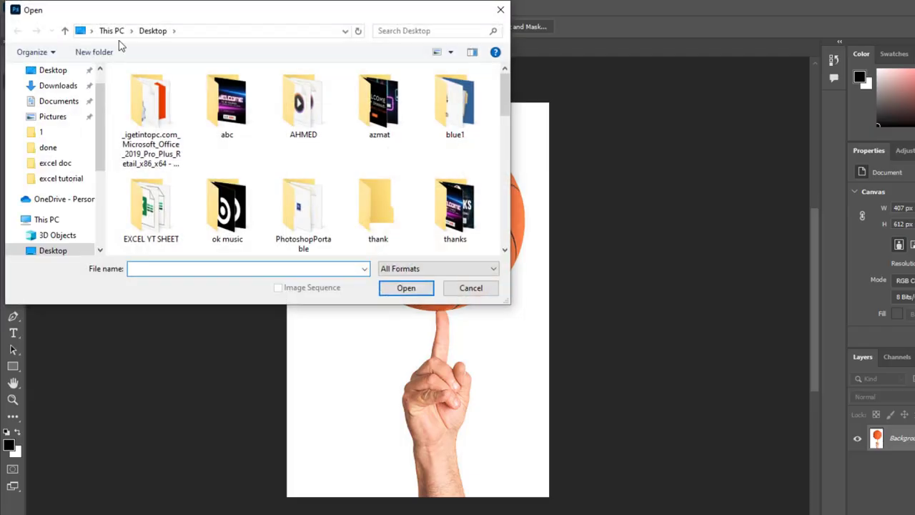
drag(506, 95, 496, 203)
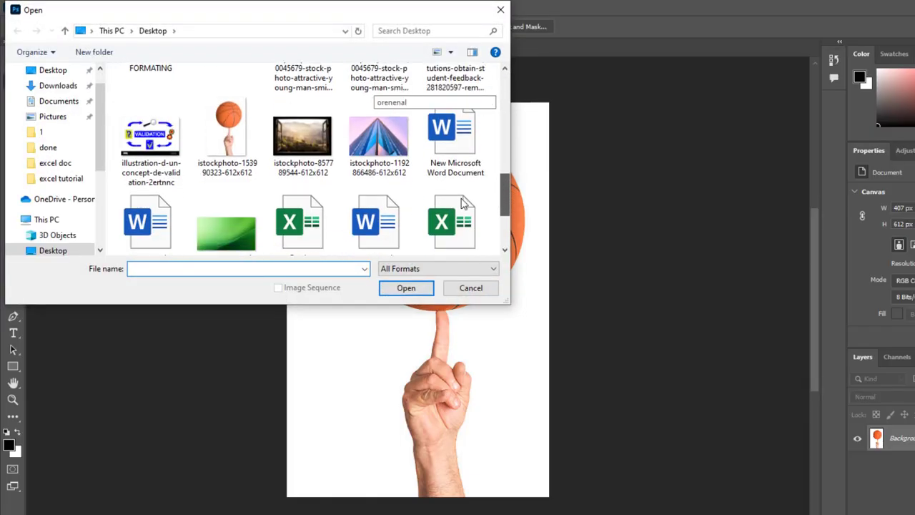
click(368, 141)
click(418, 292)
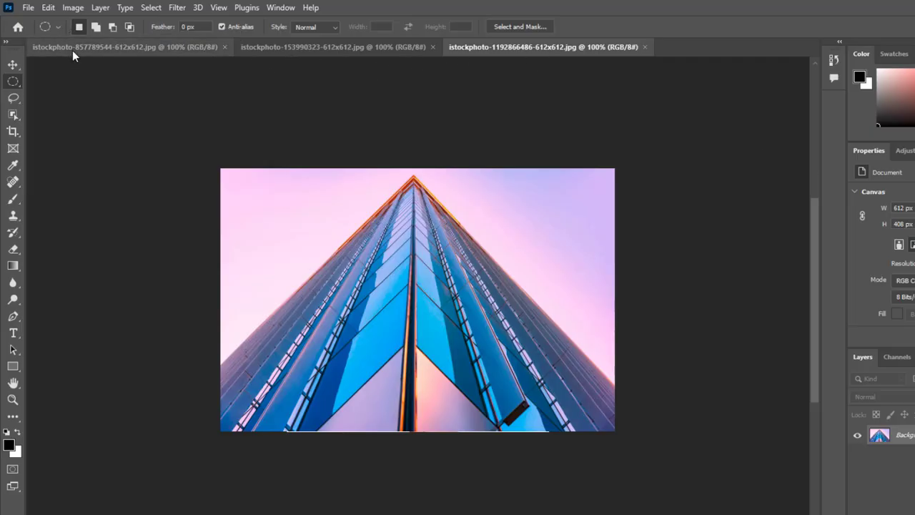
Step: Look through the three open images: the window landscape, the basketball and the skyscraper
click(151, 48)
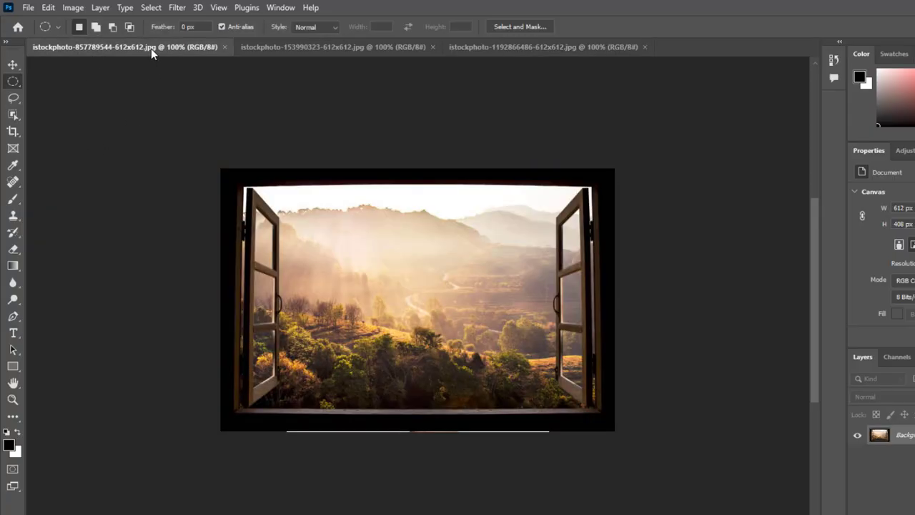
click(321, 46)
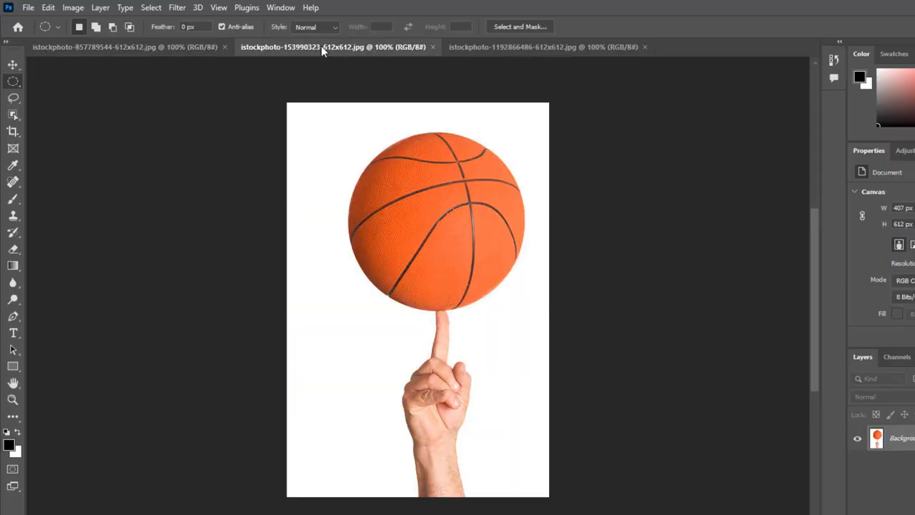
click(495, 47)
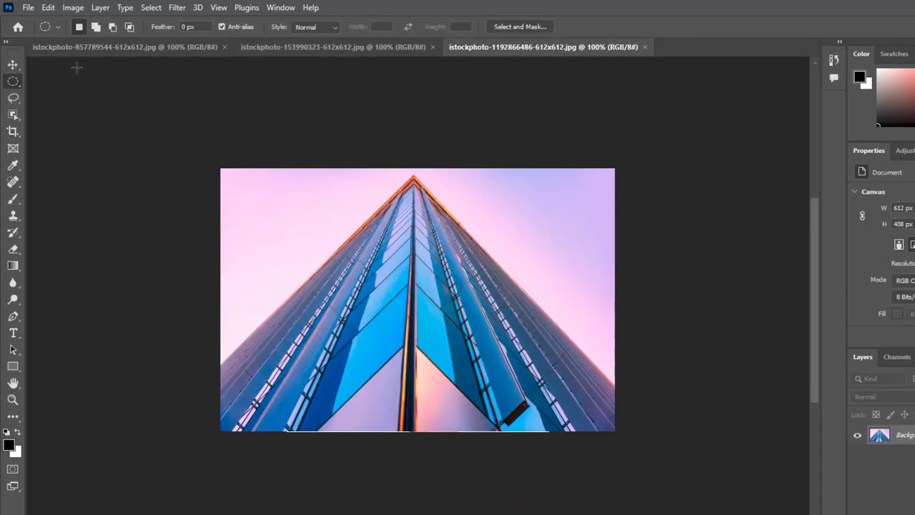
Step: In the window landscape image, select the scenery between the two open shutters with the Rectangular Marquee tool
click(108, 47)
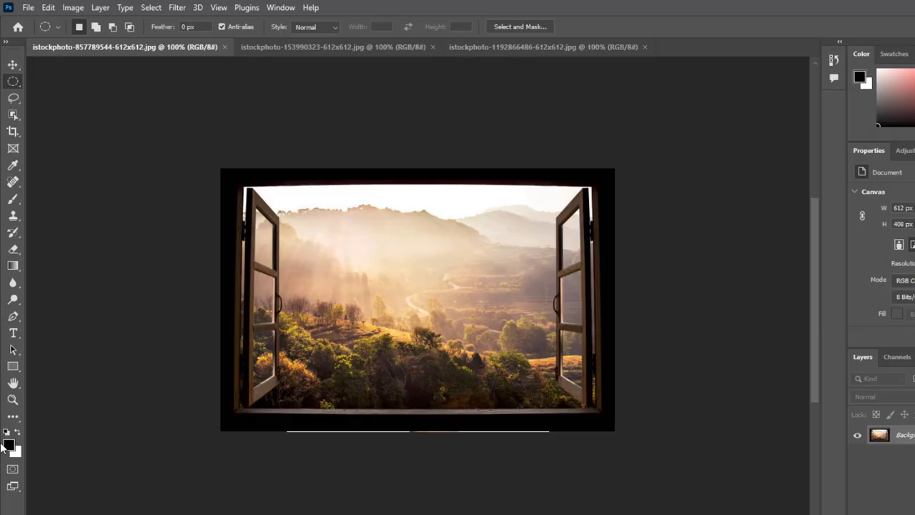
right_click(13, 84)
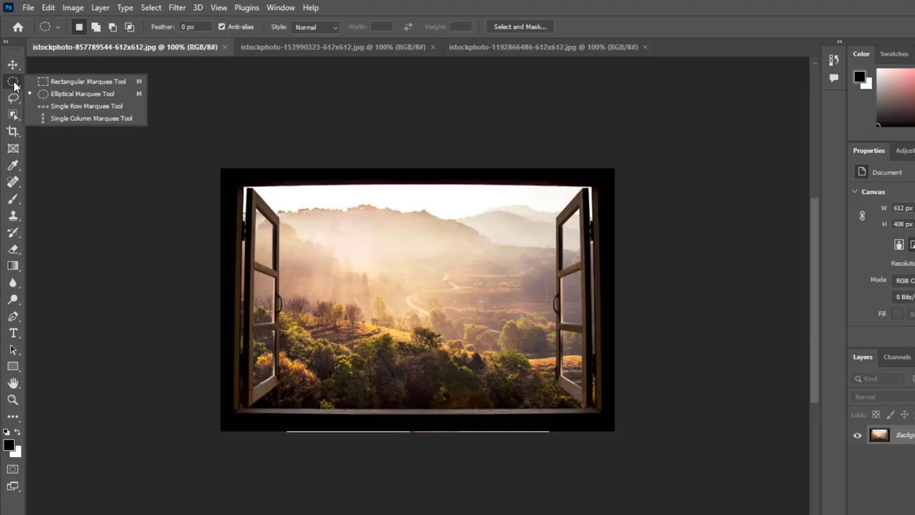
click(98, 83)
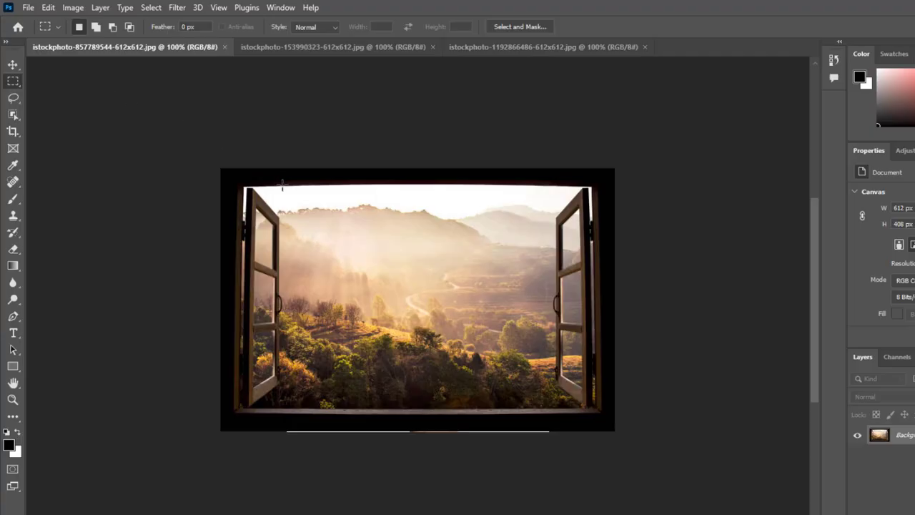
drag(280, 184, 556, 409)
Step: Convert the selected scenery to black and white with the Default preset, and deselect it
click(77, 9)
mouse_move(87, 45)
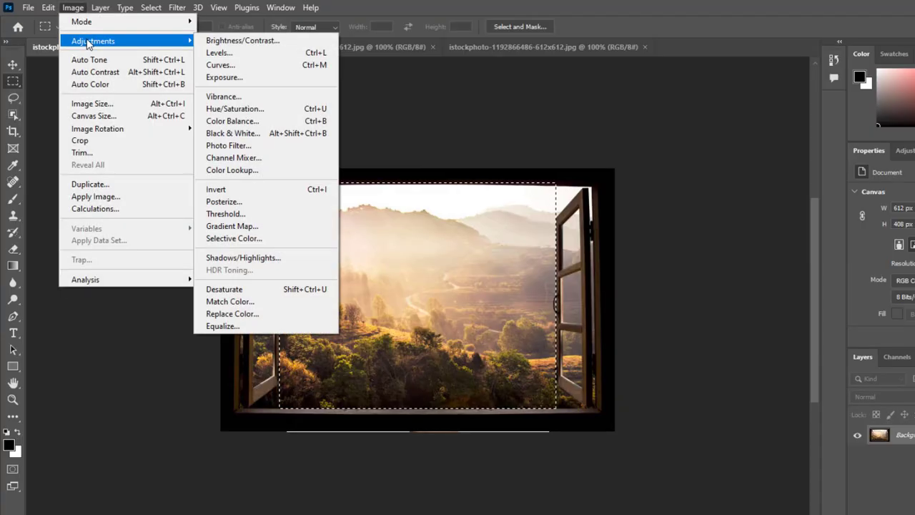
click(311, 136)
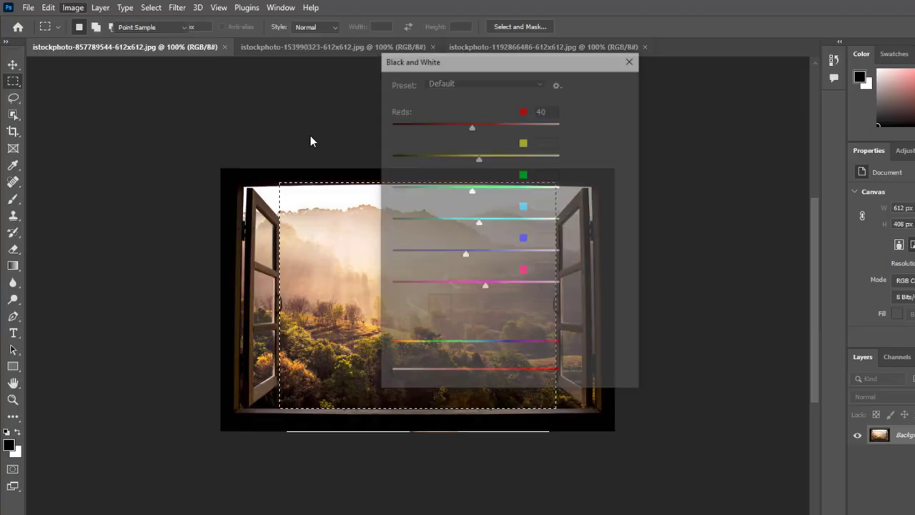
click(610, 84)
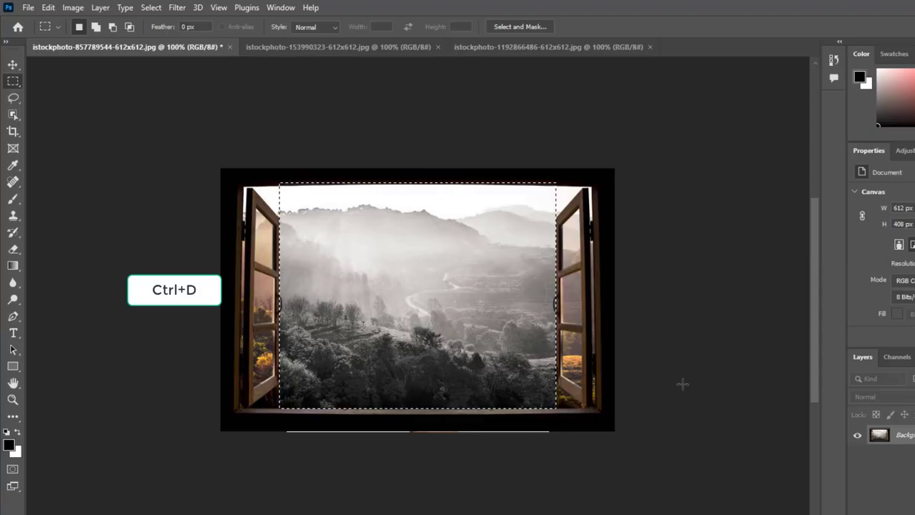
key(ctrl+d)
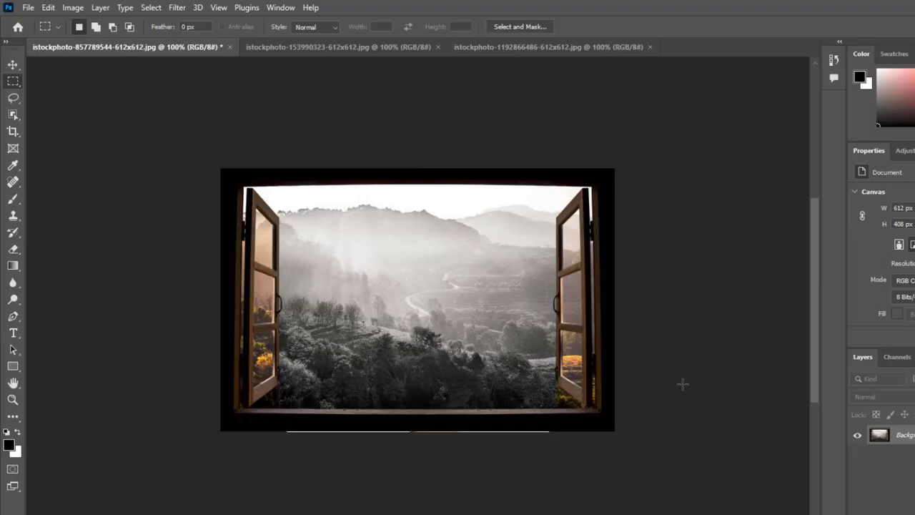
Step: In the basketball image, draw an elliptical marquee selection and move it over the ball
click(311, 47)
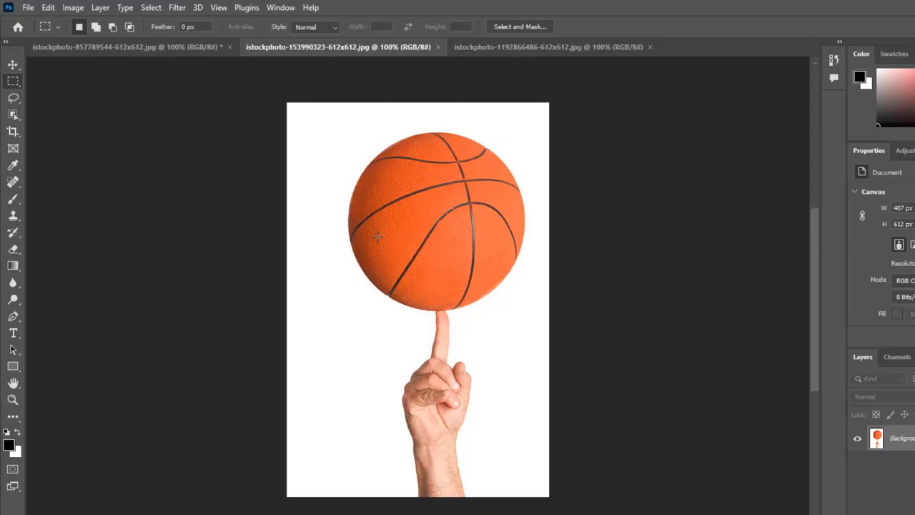
click(13, 82)
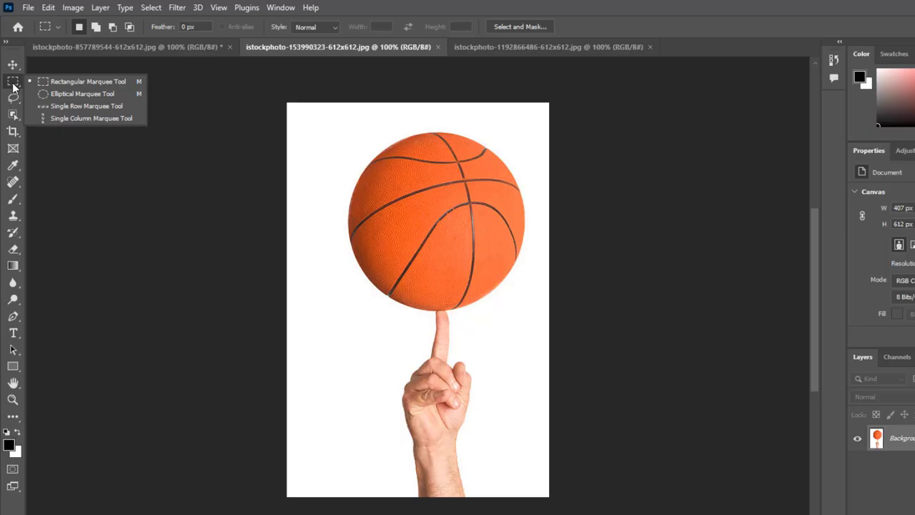
click(82, 93)
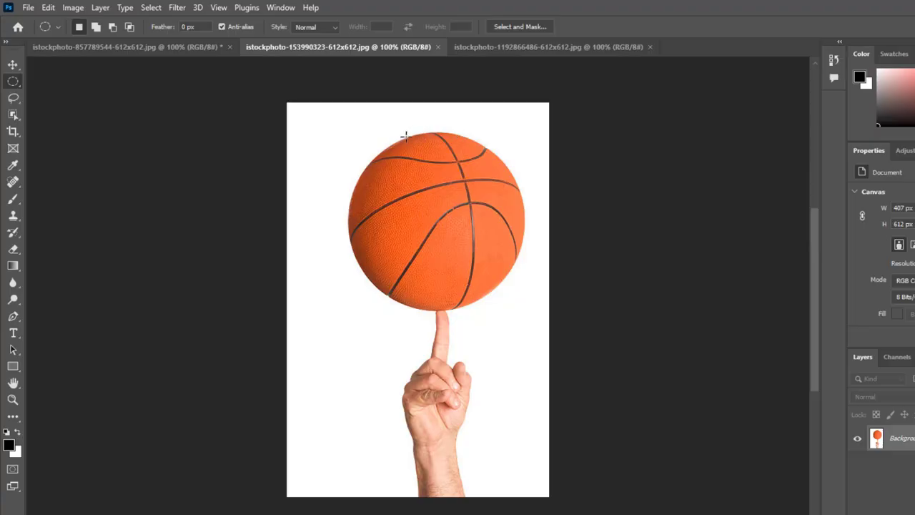
drag(405, 136, 551, 292)
drag(445, 209, 399, 199)
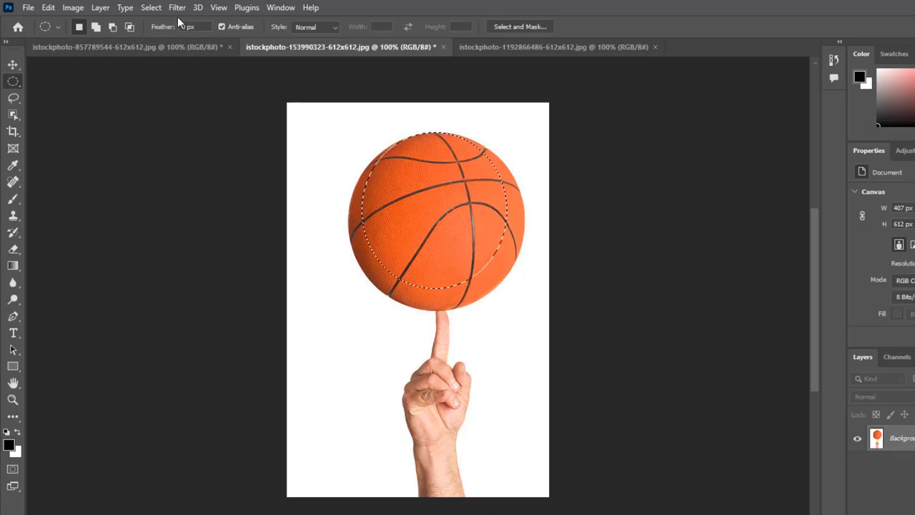
Step: Transform the elliptical selection, enlarging and repositioning it until it surrounds the whole basketball
click(152, 9)
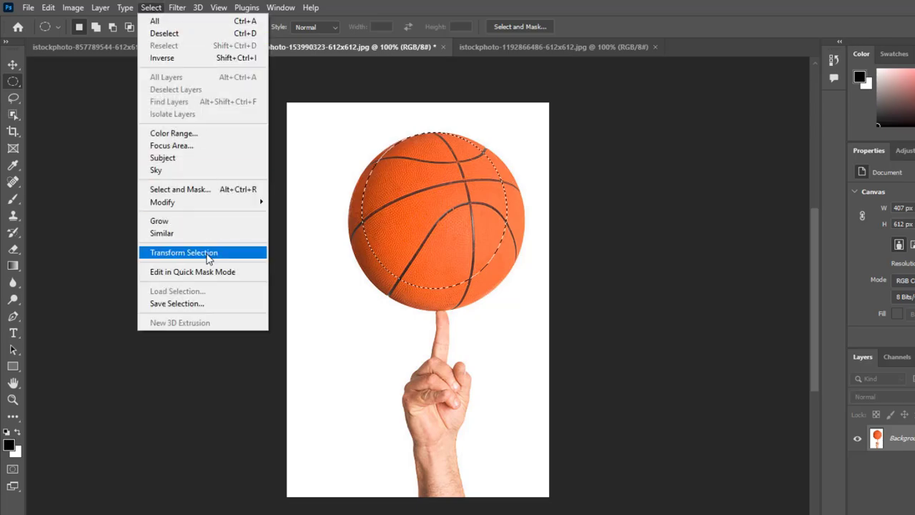
click(207, 254)
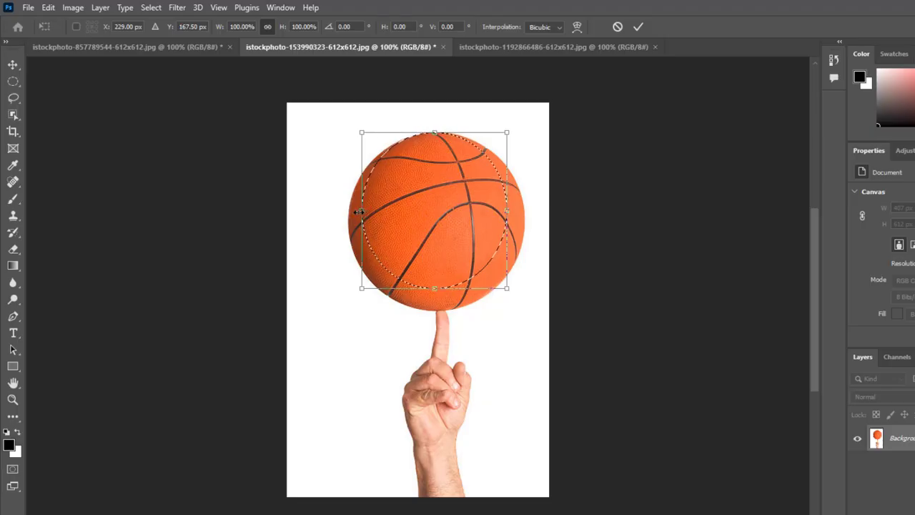
drag(359, 212, 350, 211)
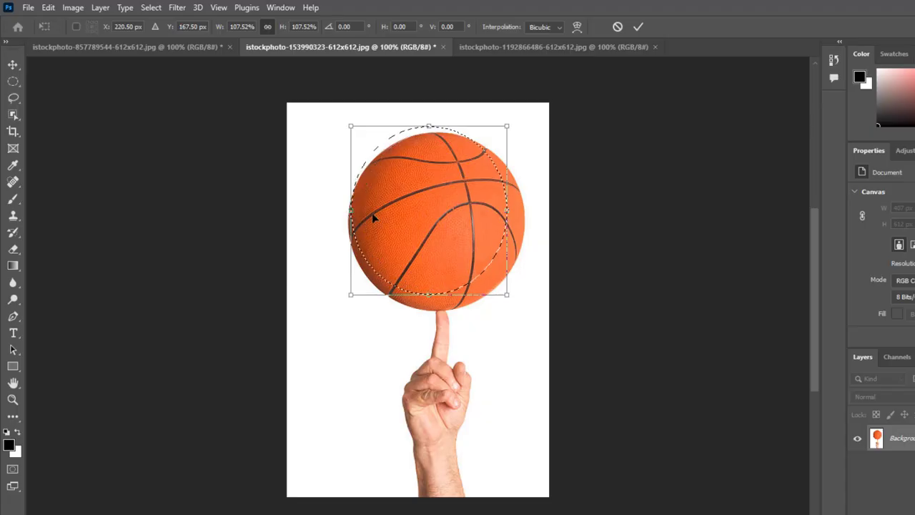
drag(428, 213, 432, 219)
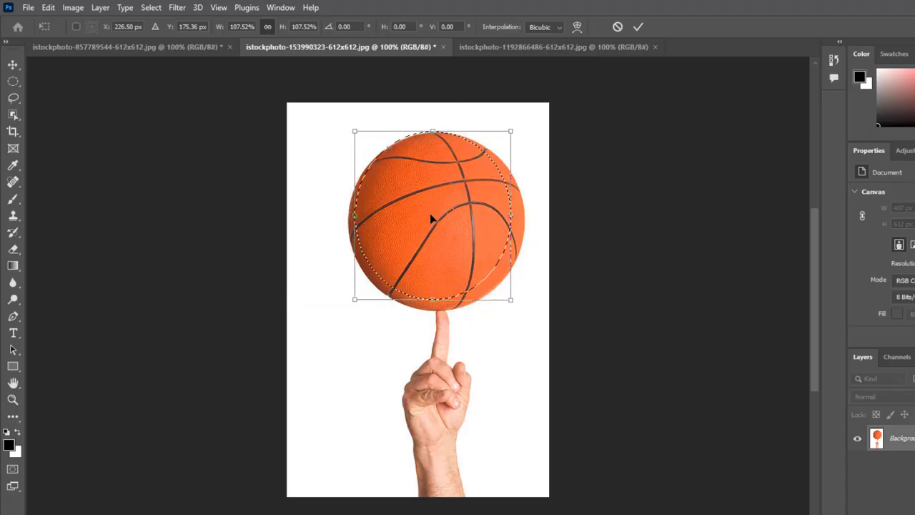
drag(441, 301, 447, 311)
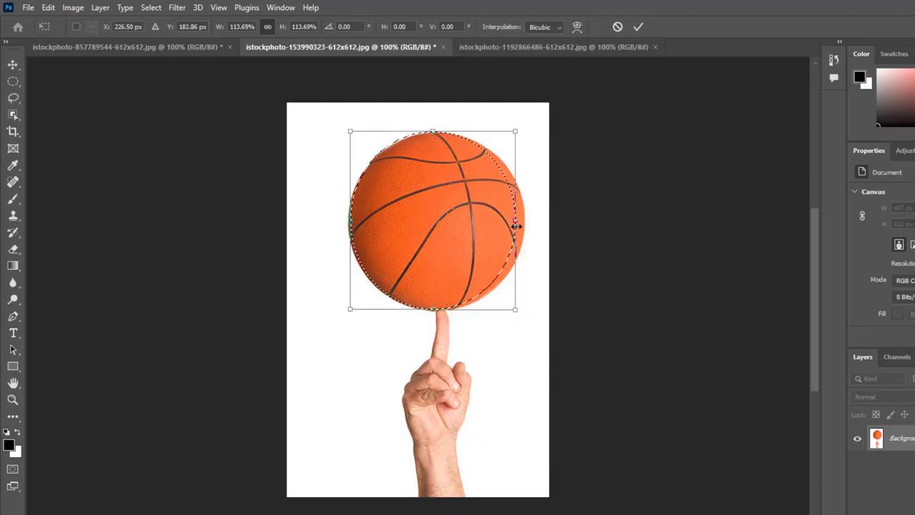
drag(516, 226, 520, 220)
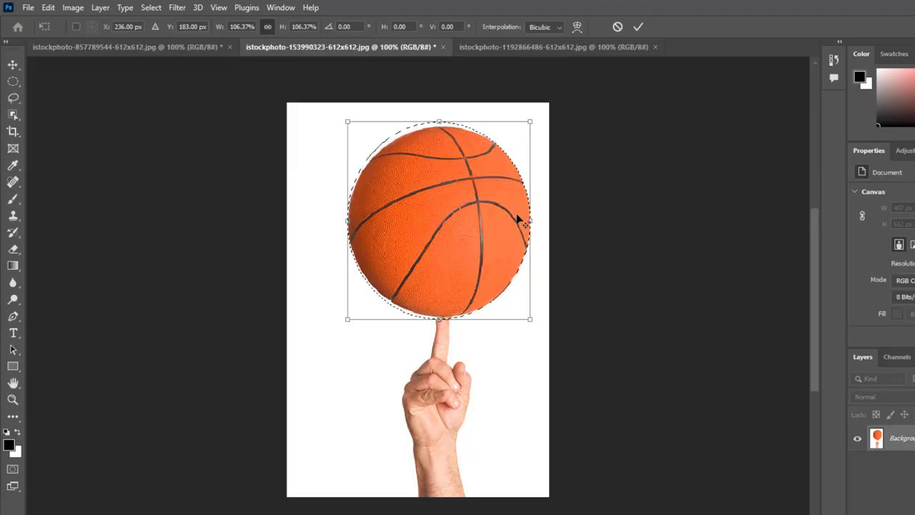
key(Return)
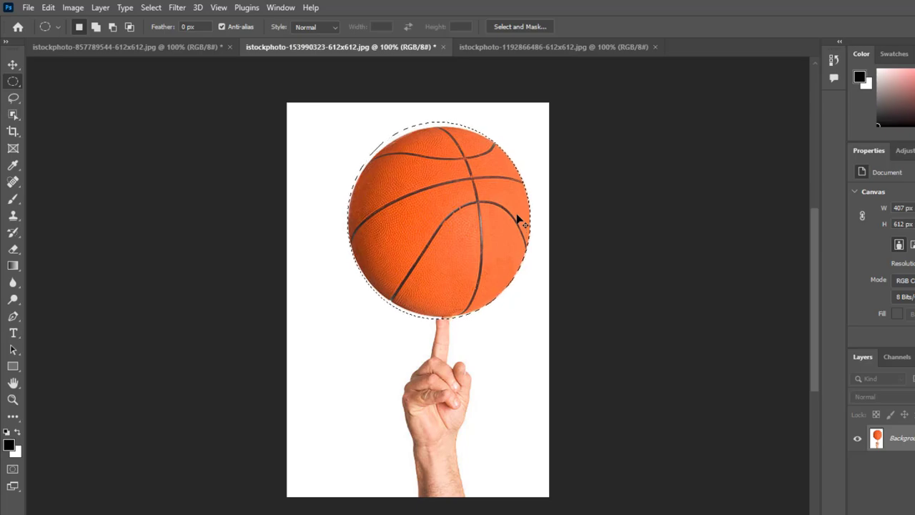
Step: Colorize the selected basketball green with a Hue/Saturation adjustment, and deselect it
key(ctrl+u)
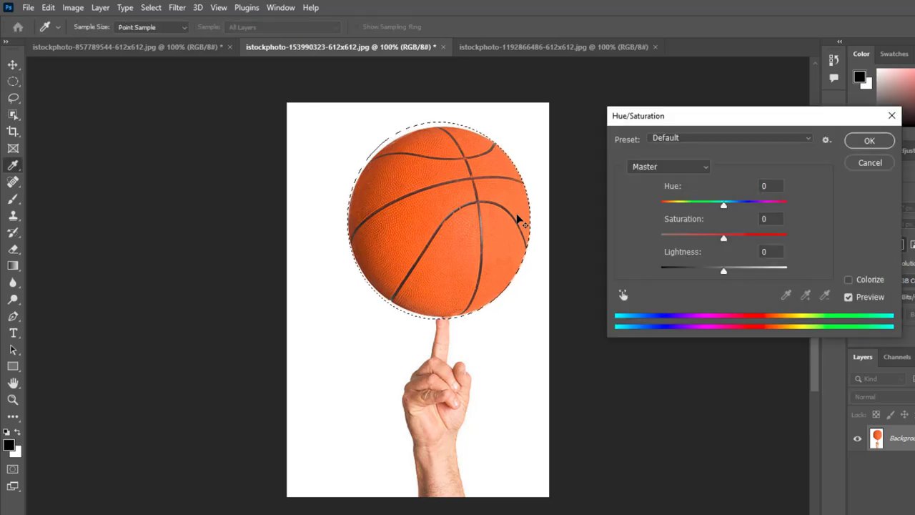
click(852, 283)
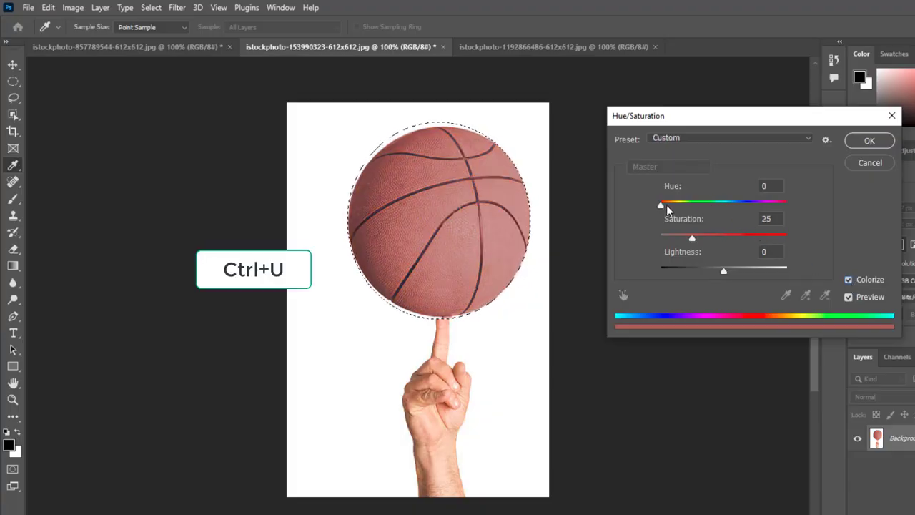
drag(667, 205, 706, 206)
click(862, 142)
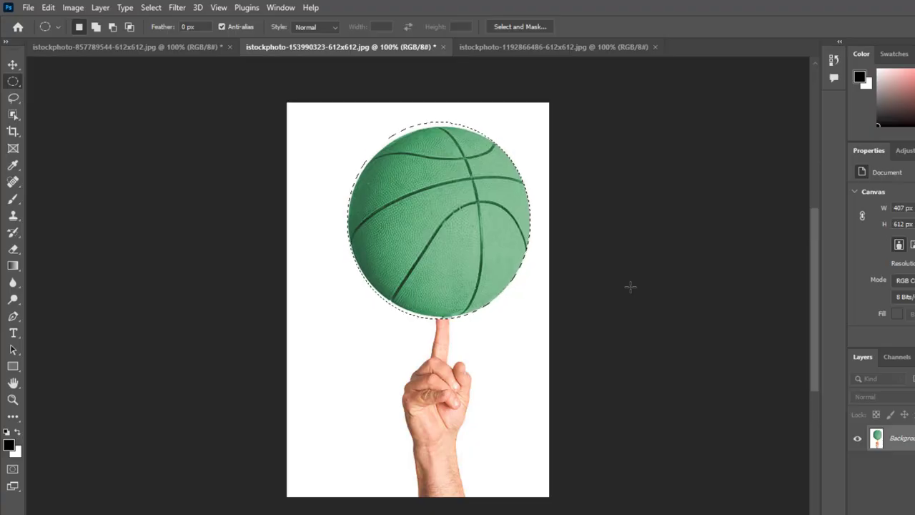
key(ctrl+d)
Step: In the skyscraper image, outline the whole building with a closed Polygonal Lasso selection that runs past the image's lower edge
click(566, 48)
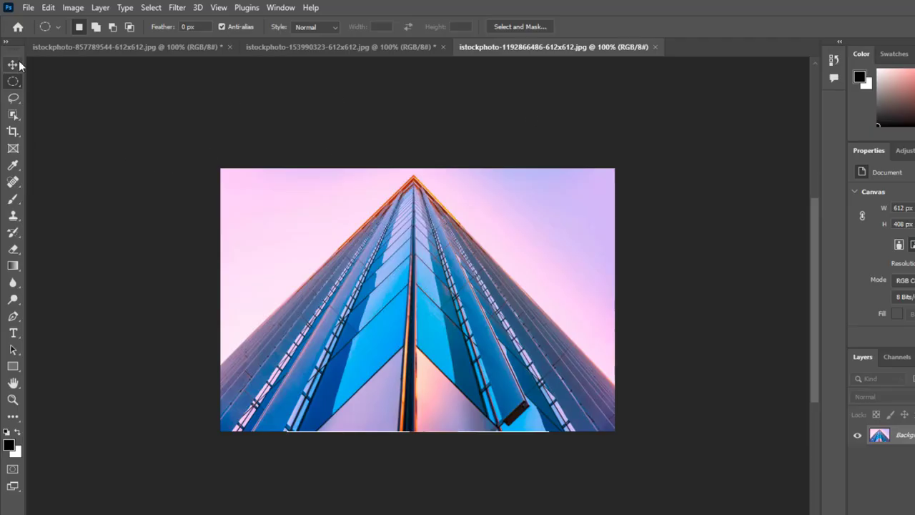
click(10, 103)
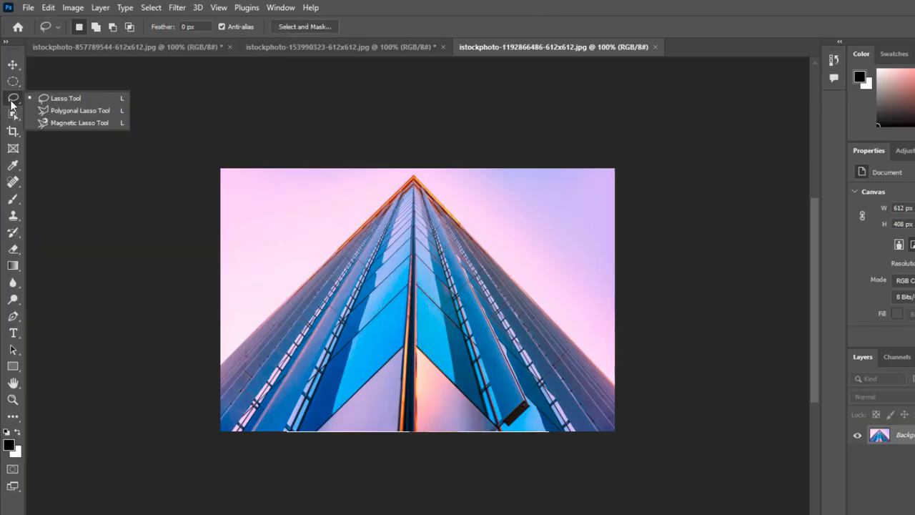
click(80, 111)
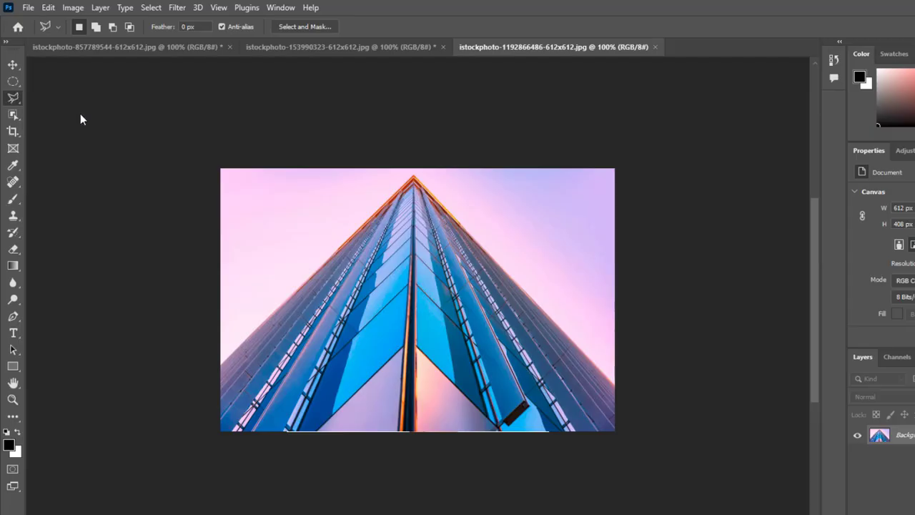
click(219, 368)
click(415, 176)
click(616, 389)
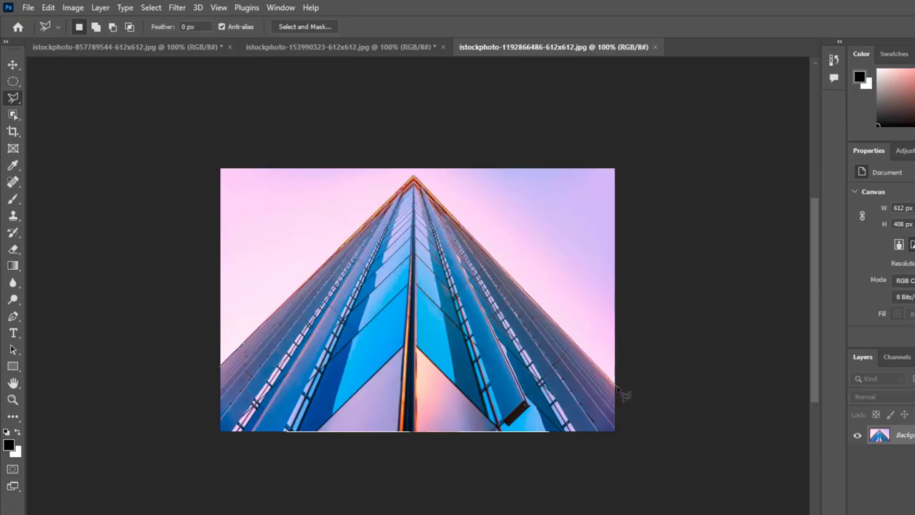
click(623, 449)
click(208, 454)
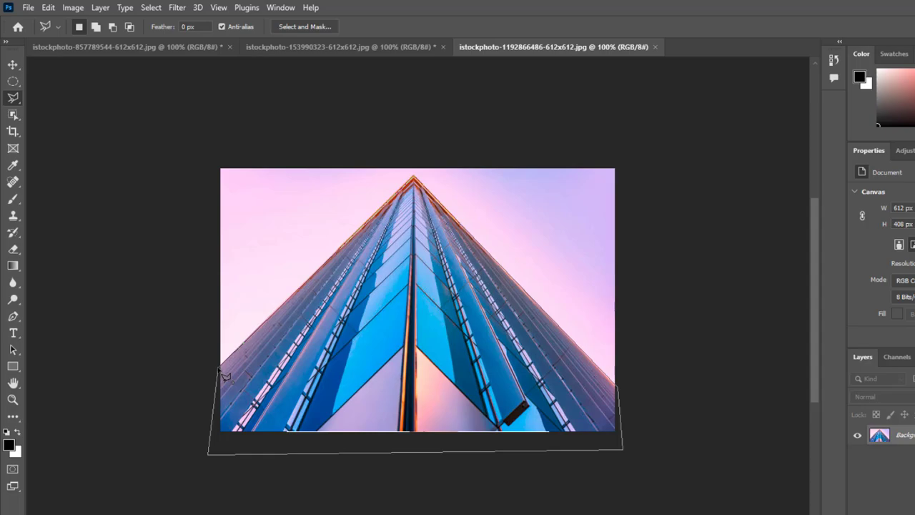
click(221, 373)
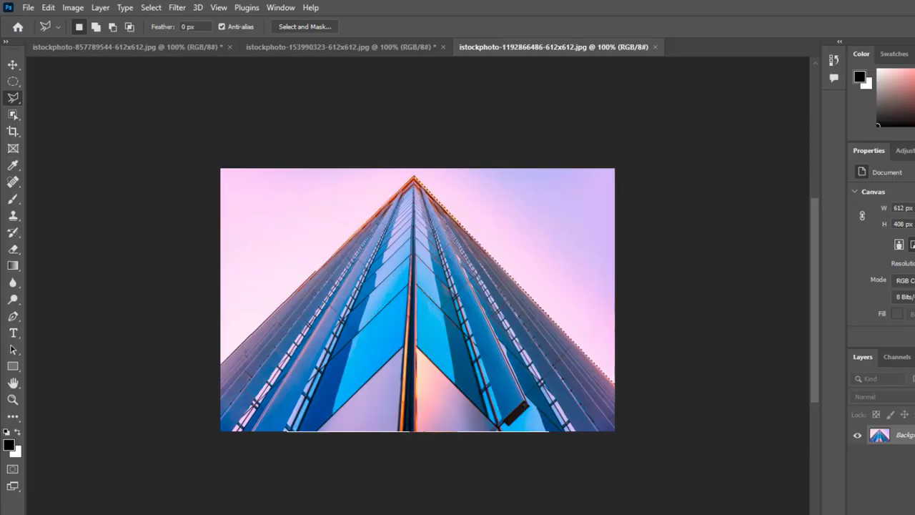
Step: Colorize the selected skyscraper with a Hue/Saturation adjustment and shift its hue
key(ctrl+u)
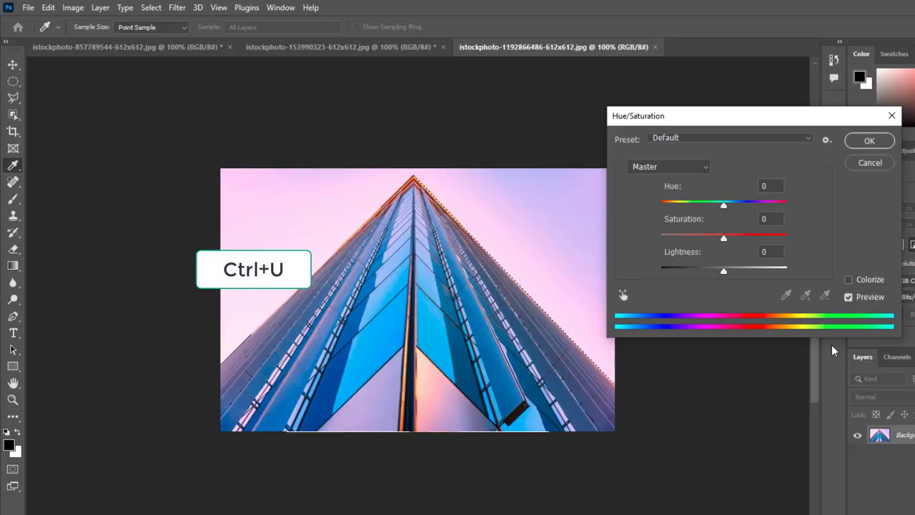
click(848, 279)
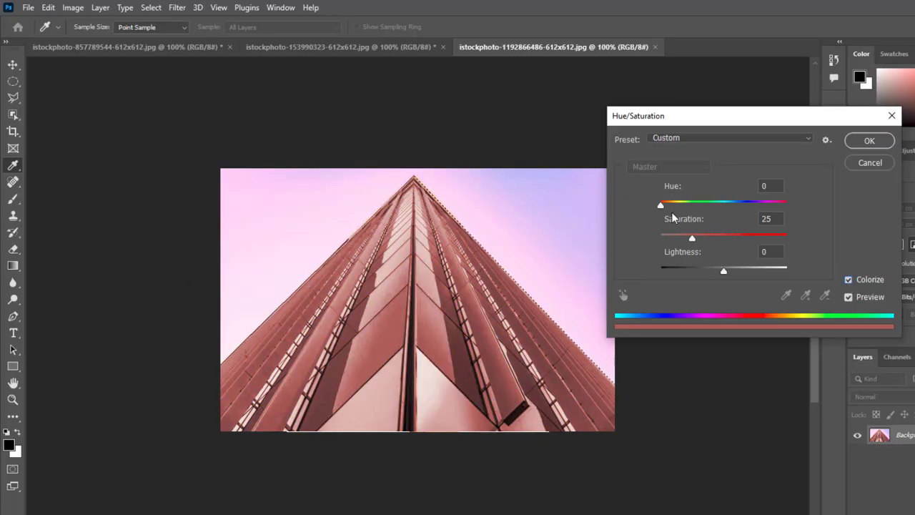
drag(664, 206, 735, 207)
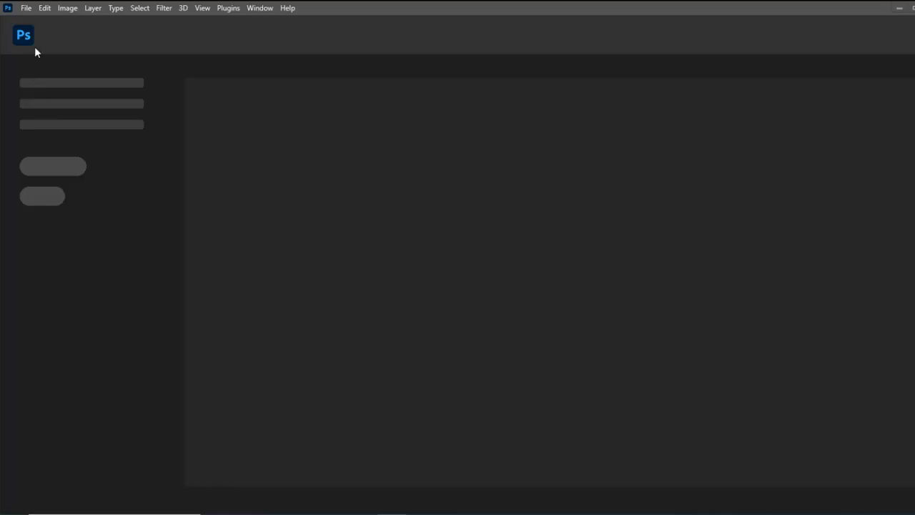
Step: Open the park photo pexels-photo-8701364 from the blue1 folder
click(26, 8)
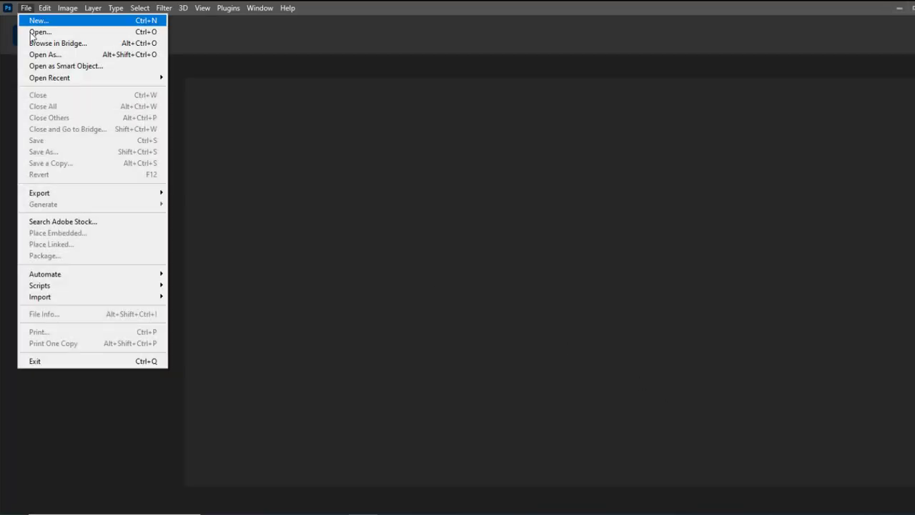
click(31, 36)
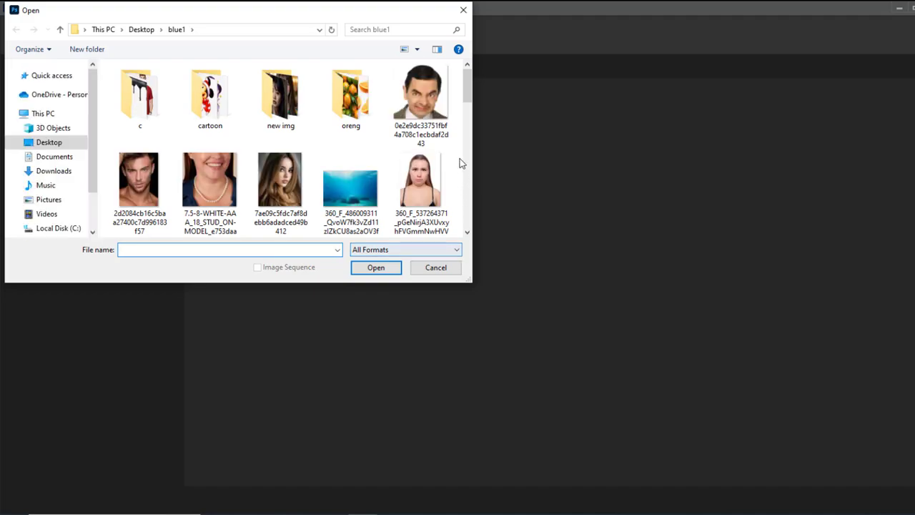
drag(468, 103, 458, 199)
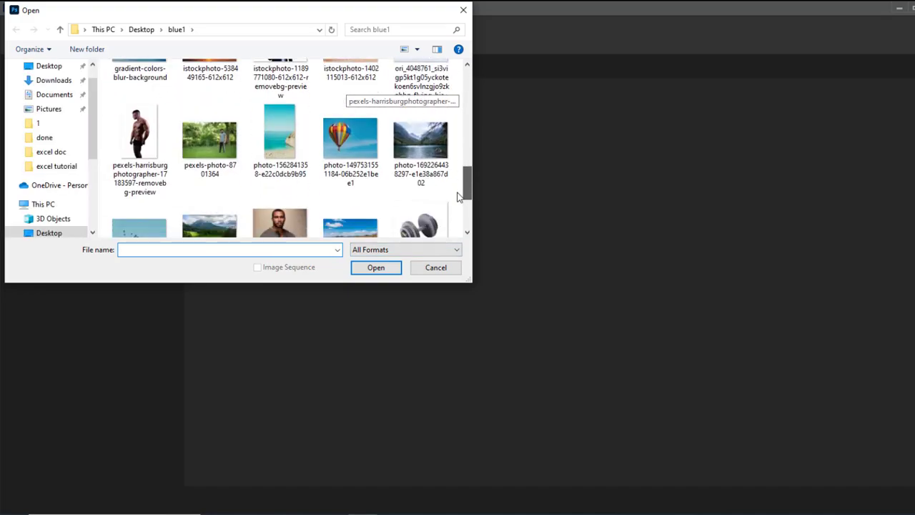
click(215, 151)
click(381, 270)
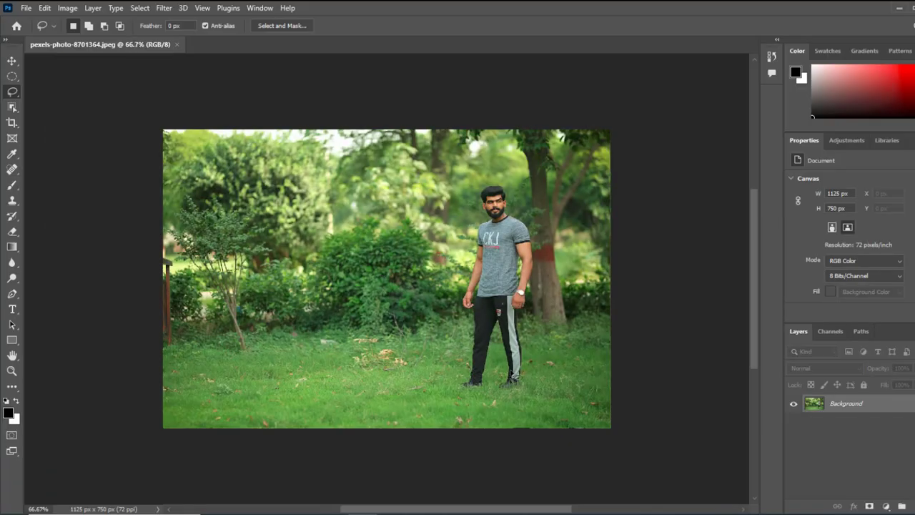
Step: Draw a loose freehand Lasso selection around the standing man, from head to feet
right_click(13, 97)
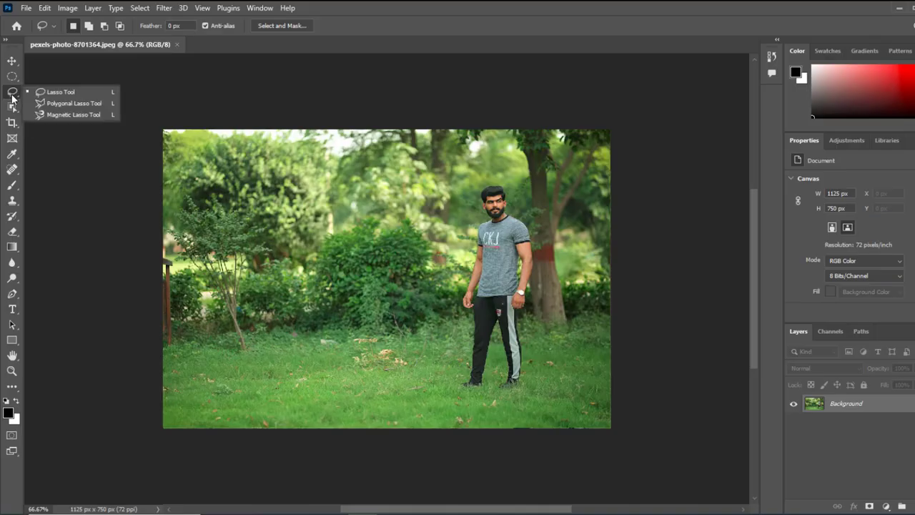
click(67, 95)
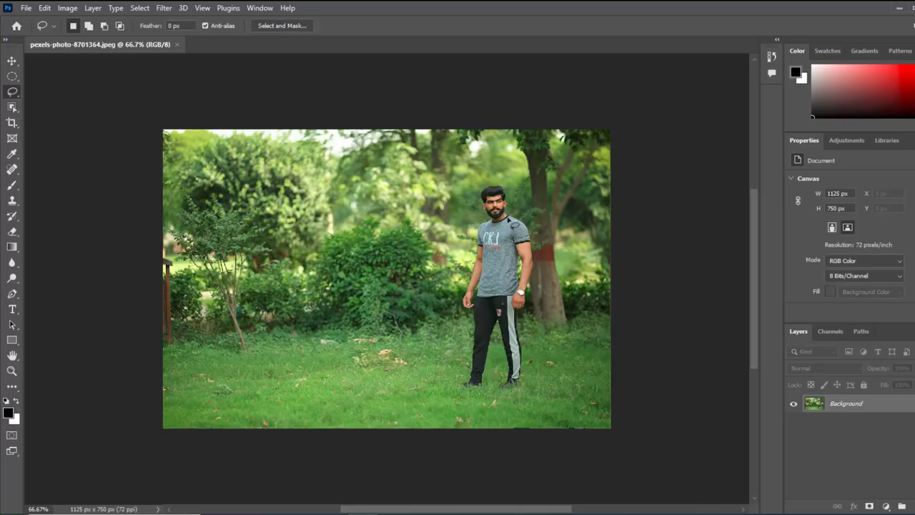
drag(479, 216, 484, 186)
drag(512, 208, 537, 251)
drag(536, 302, 530, 313)
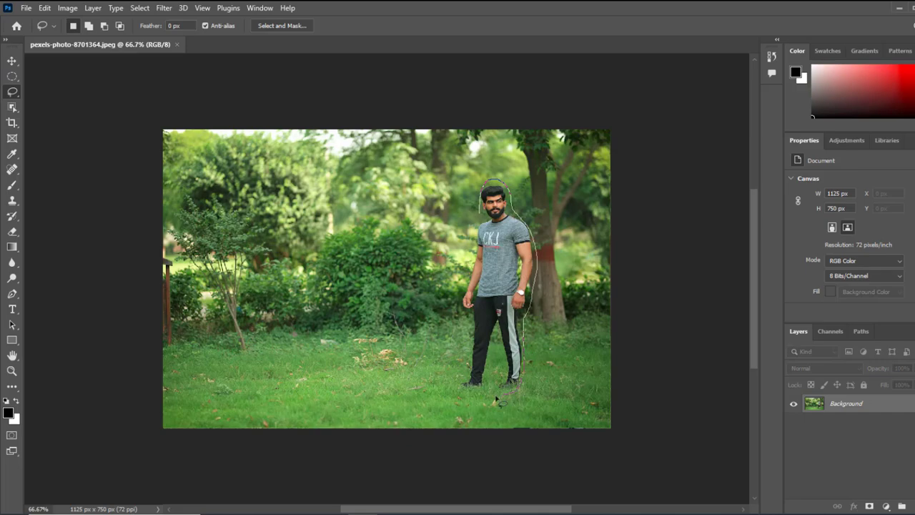
mouse_move(473, 399)
mouse_down()
mouse_move(458, 387)
mouse_move(466, 333)
mouse_move(457, 295)
mouse_up()
drag(469, 260, 480, 211)
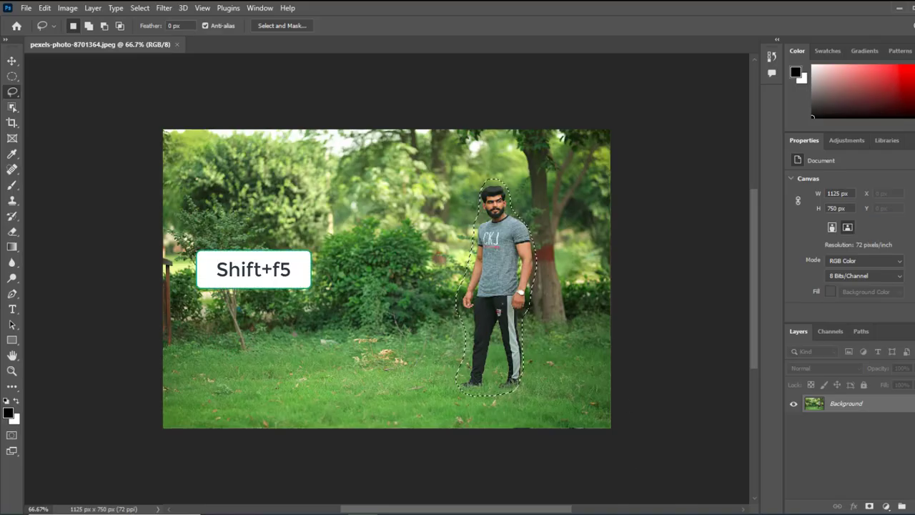
Step: Remove the selected man with a Content-Aware fill using Color Adaptation, Normal mode and 100% opacity, and deselect the area
key(shift+F5)
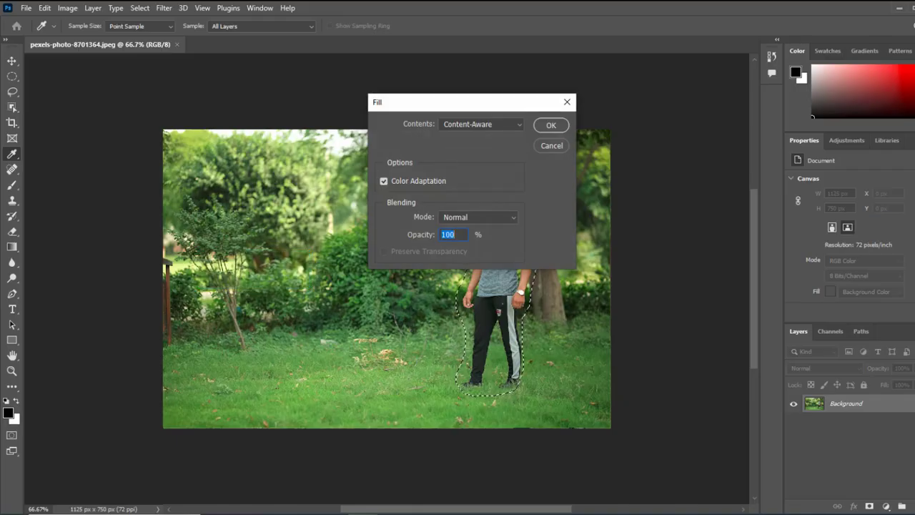
click(551, 127)
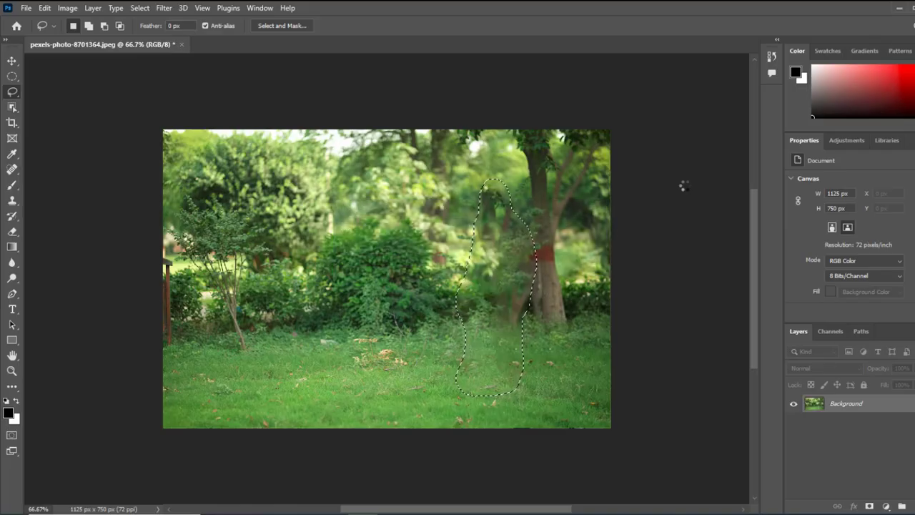
key(ctrl+d)
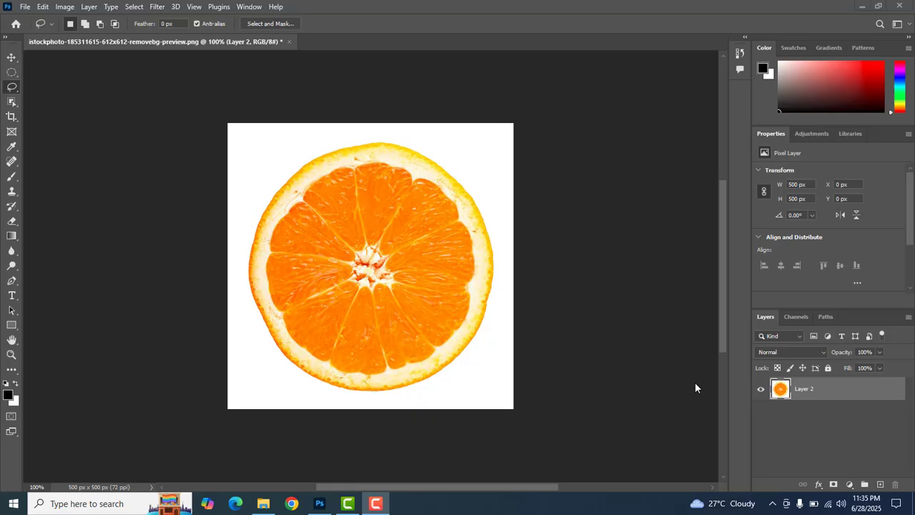
Step: Trace the outer edge of the orange slice with the Magnetic Lasso tool and close the selection
right_click(13, 91)
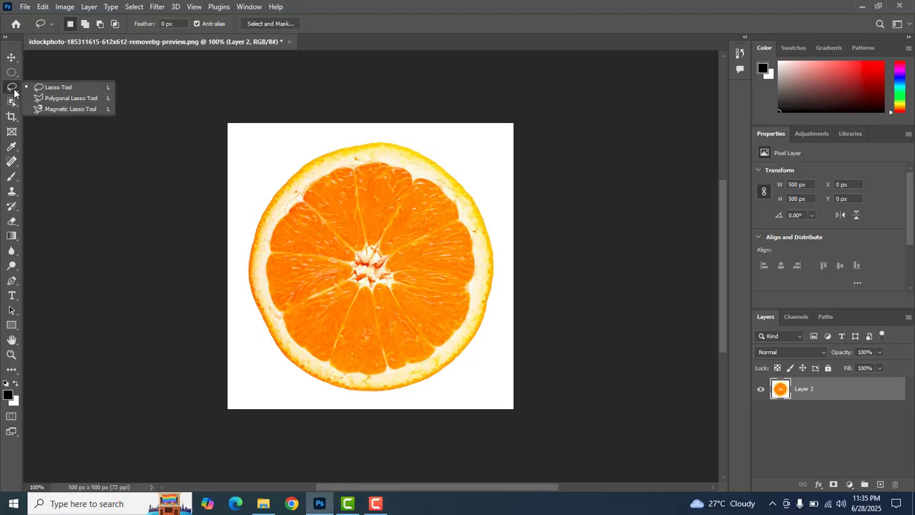
click(82, 110)
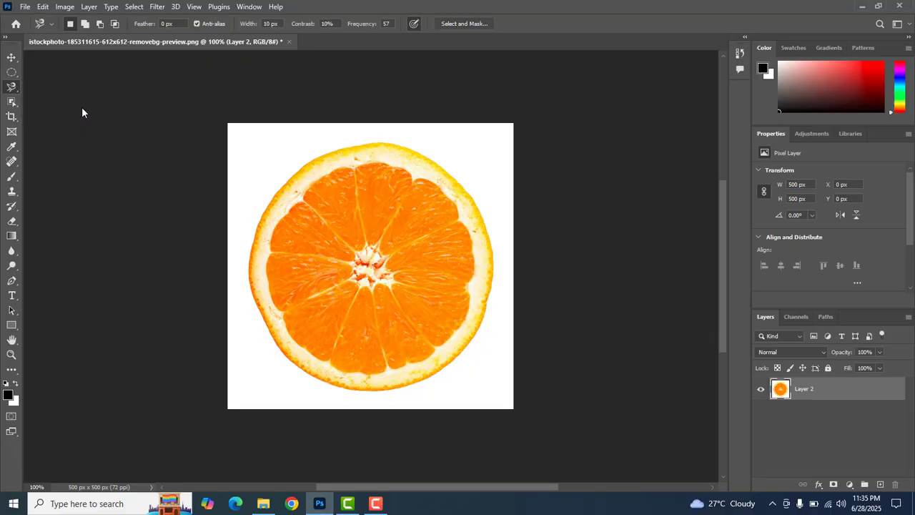
click(275, 193)
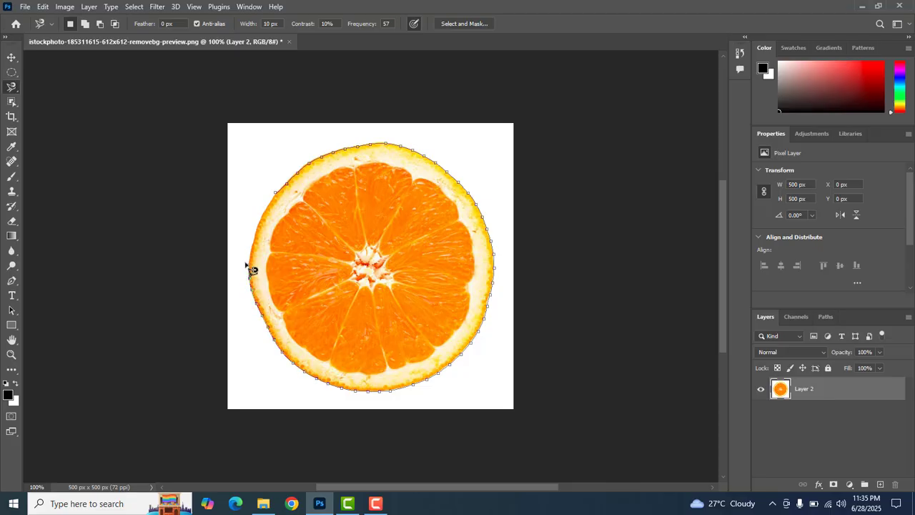
click(275, 193)
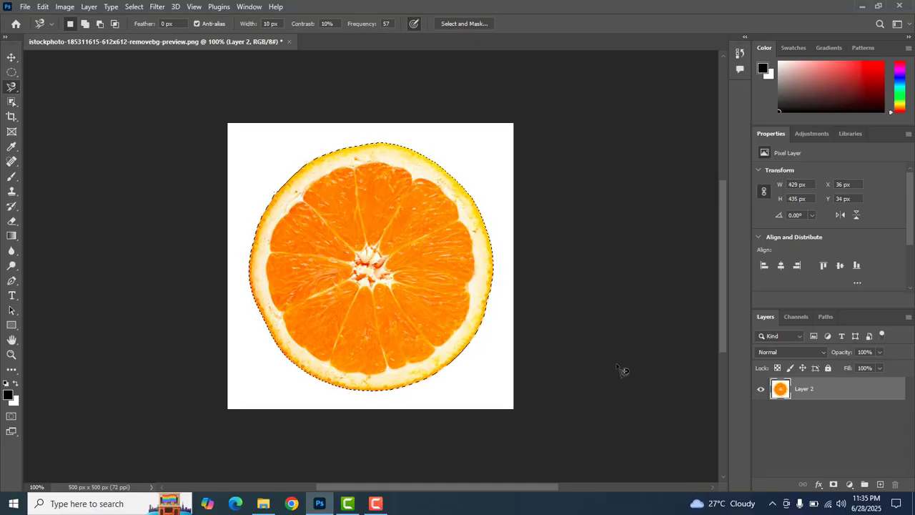
Step: Copy the selected orange slice and paste it onto a new layer
click(44, 7)
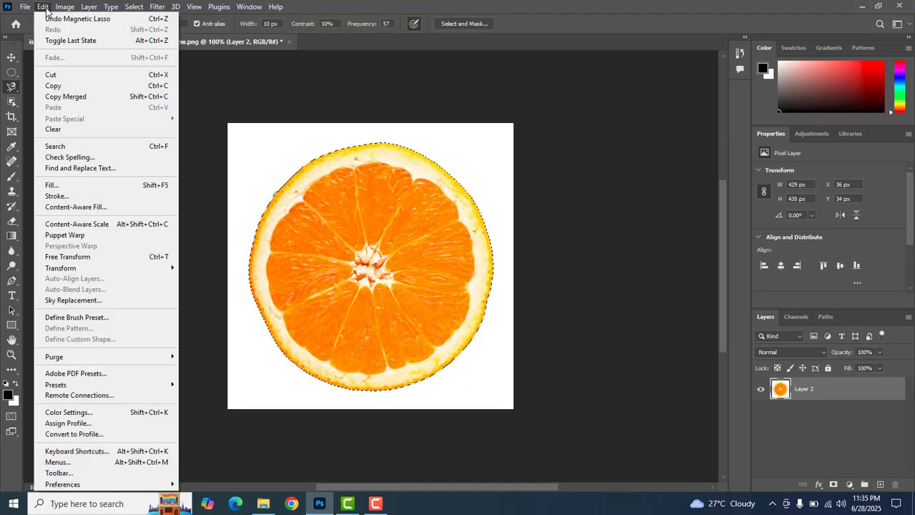
click(56, 85)
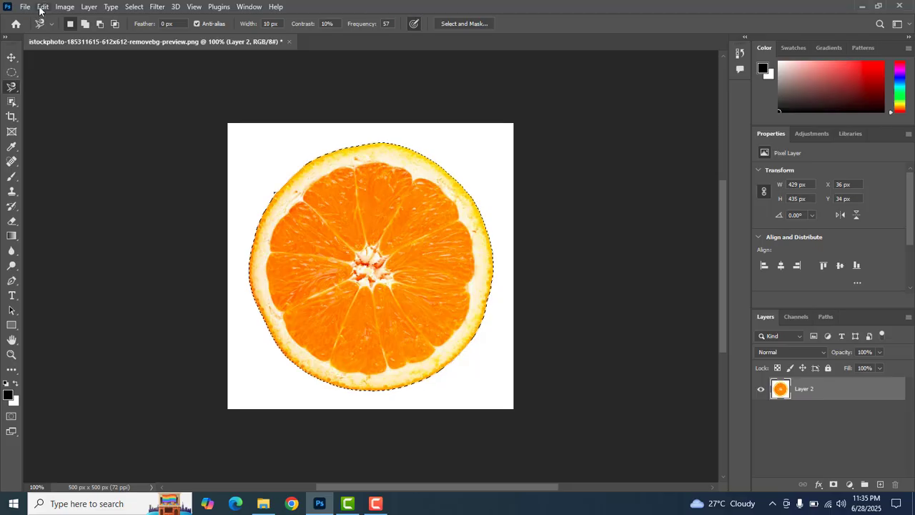
click(43, 7)
click(69, 108)
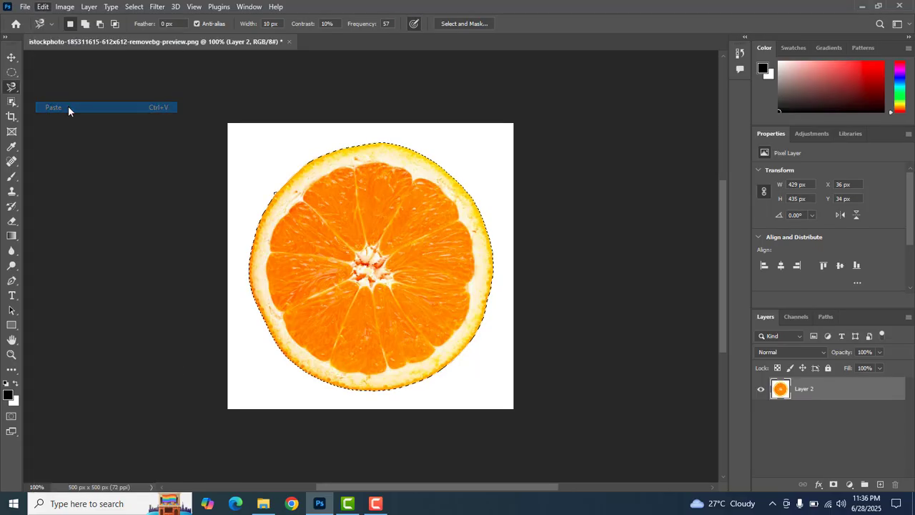
Step: Move the pasted orange slice to about X 174 px, Y 49 px so it partly overlaps the original
click(12, 57)
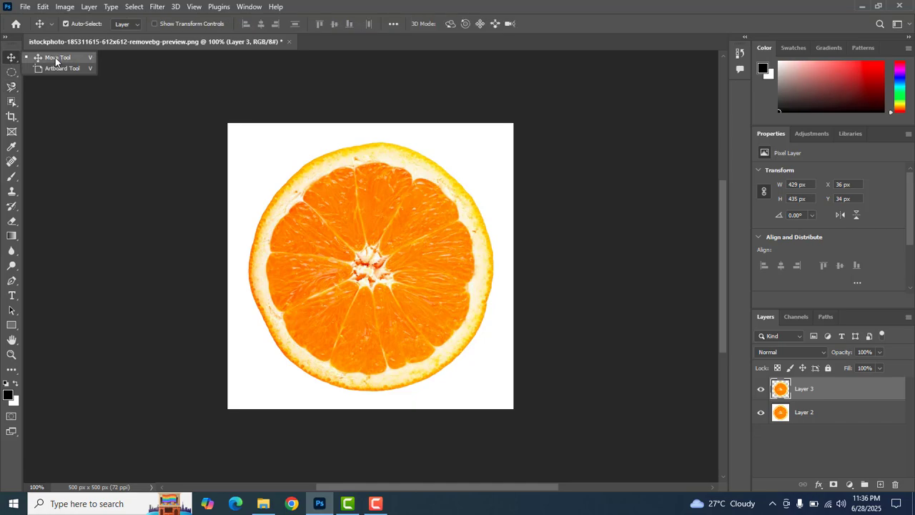
click(56, 61)
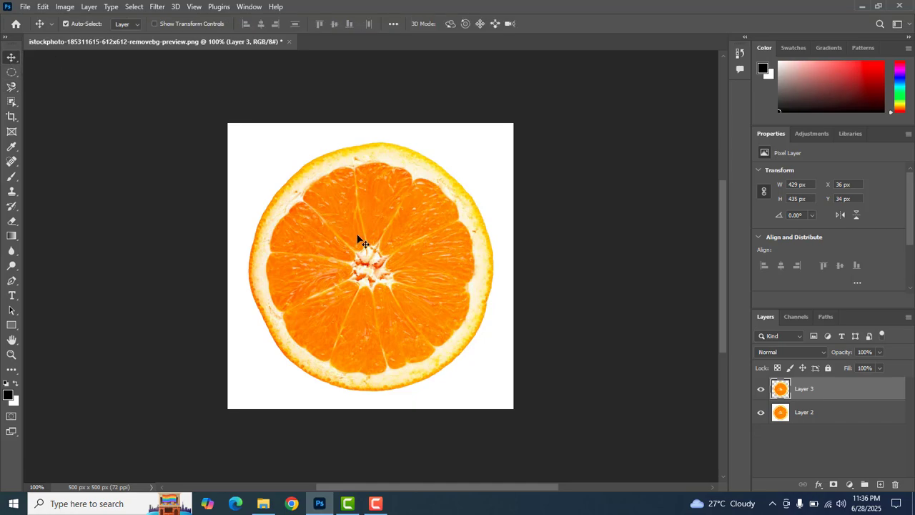
drag(370, 251, 437, 249)
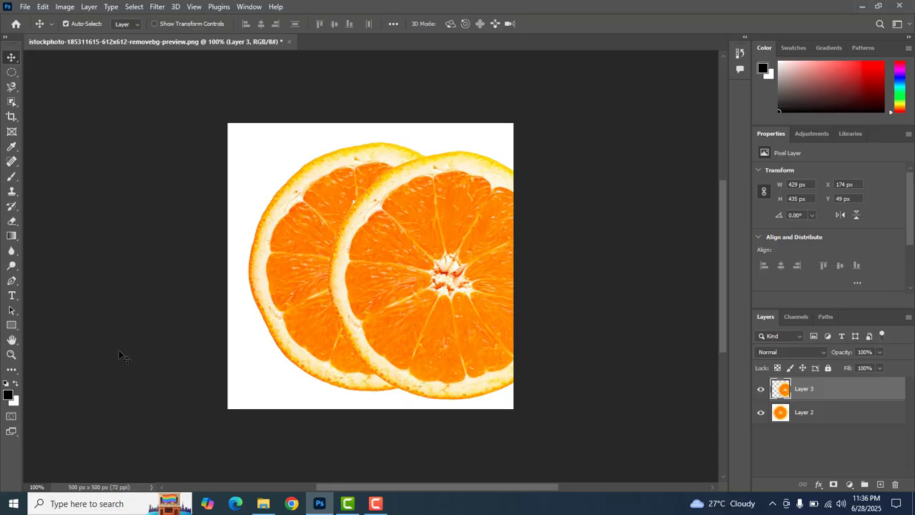